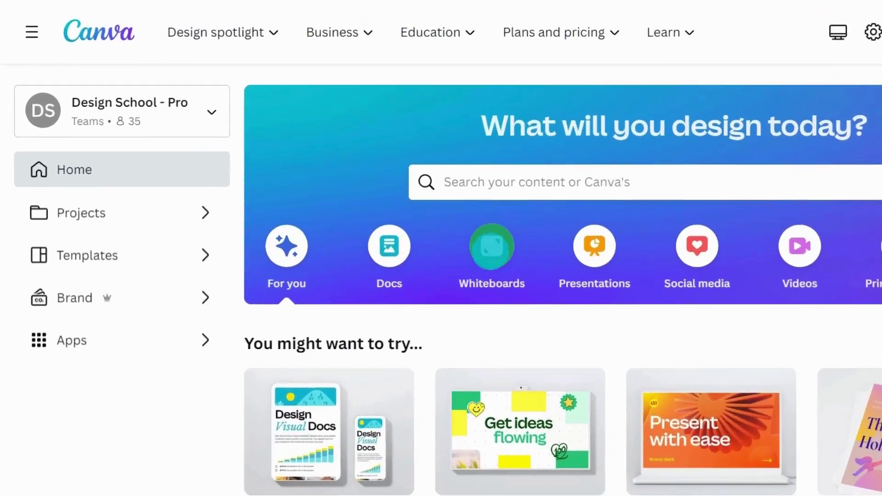
- Switch the home page to the Whiteboards category to preview templates like Mind Map and Sitemap
click(383, 193)
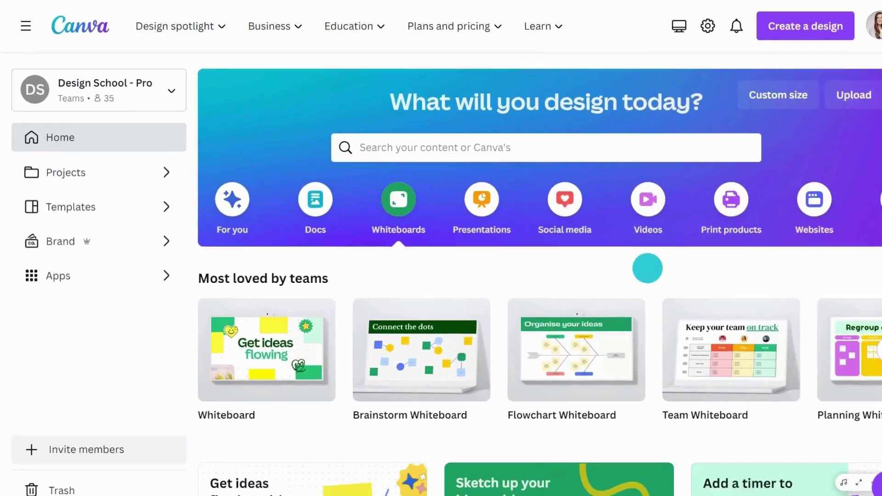
scroll(626, 259, down, 3)
scroll(626, 260, down, 5)
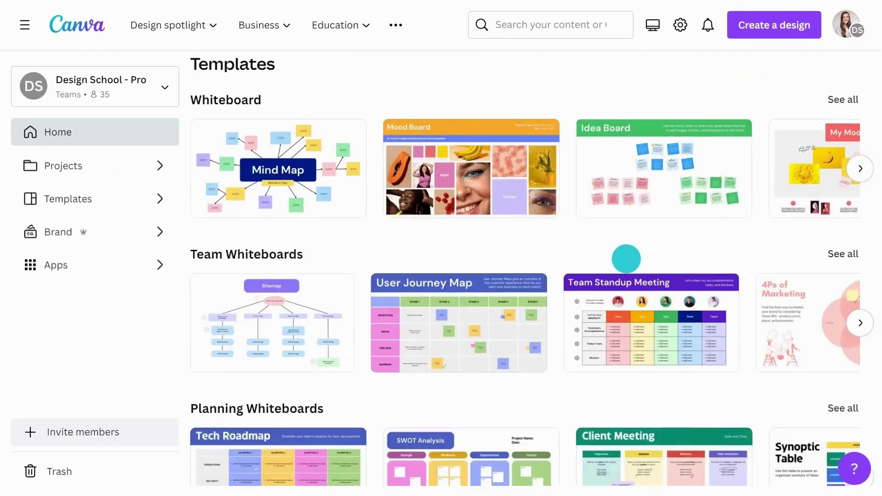
scroll(626, 260, down, 1)
scroll(626, 259, up, 2)
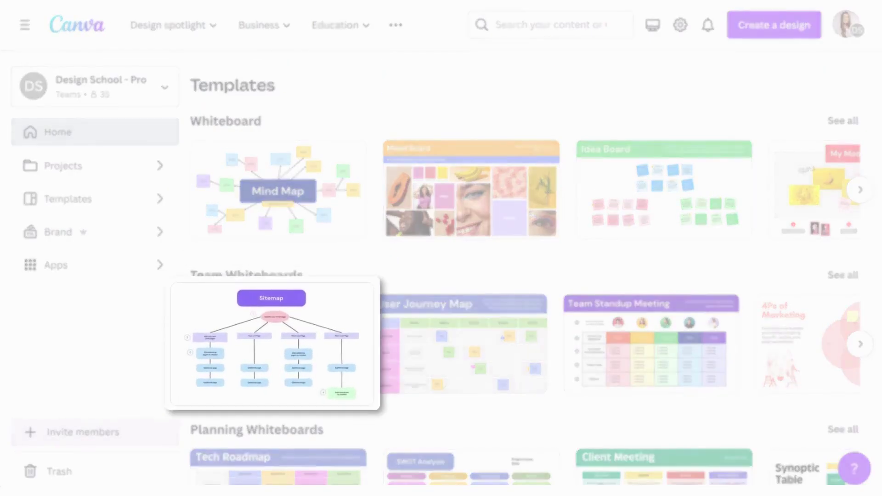
scroll(273, 345, down, 2)
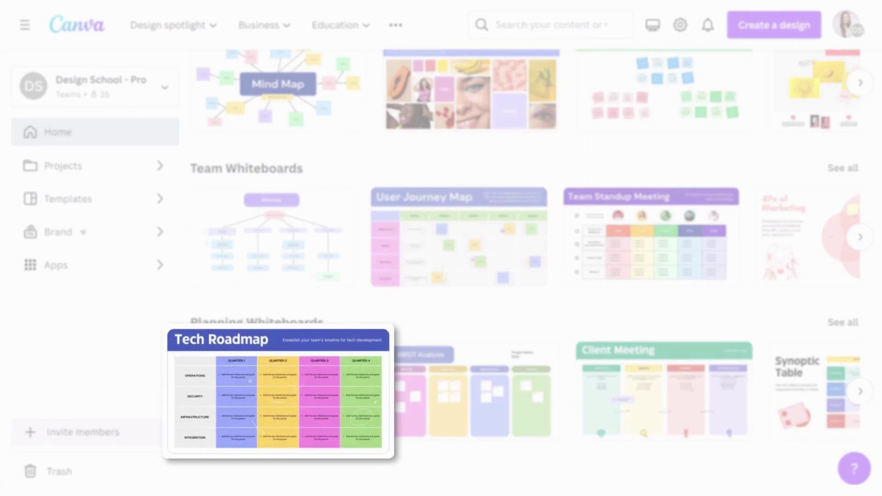
scroll(344, 386, up, 4)
scroll(345, 385, up, 3)
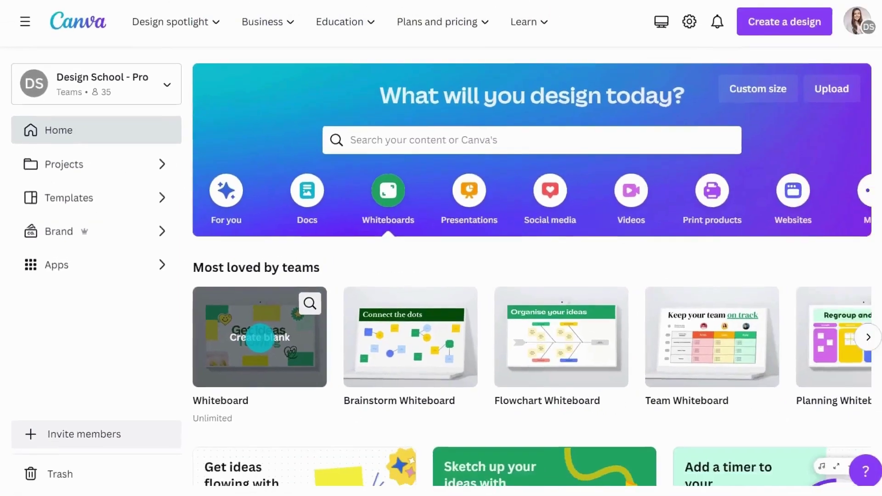
- Create a blank whiteboard and try out the zoom slider and zoom-level list
click(256, 337)
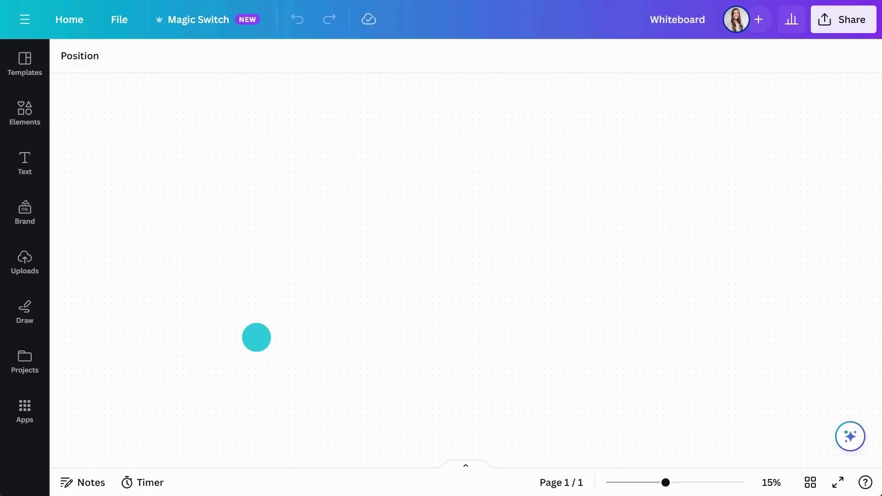
mouse_move(666, 483)
mouse_down()
mouse_move(739, 483)
mouse_move(605, 482)
mouse_move(707, 483)
mouse_up()
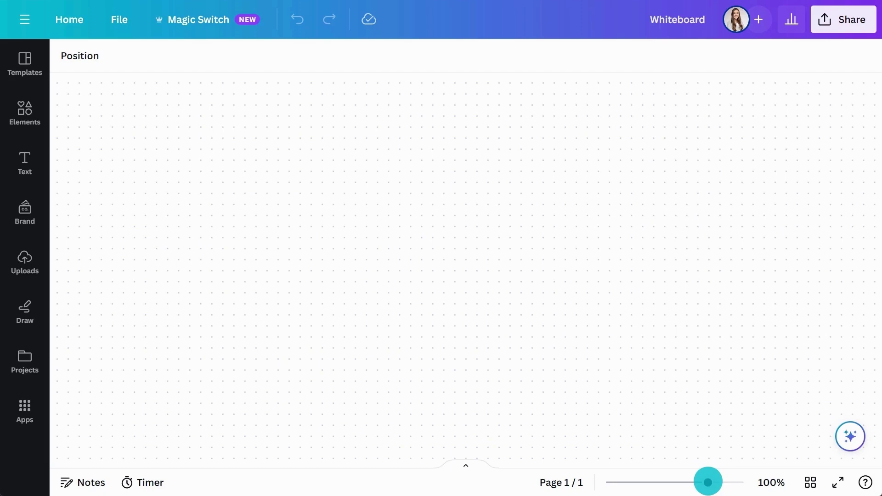
click(771, 483)
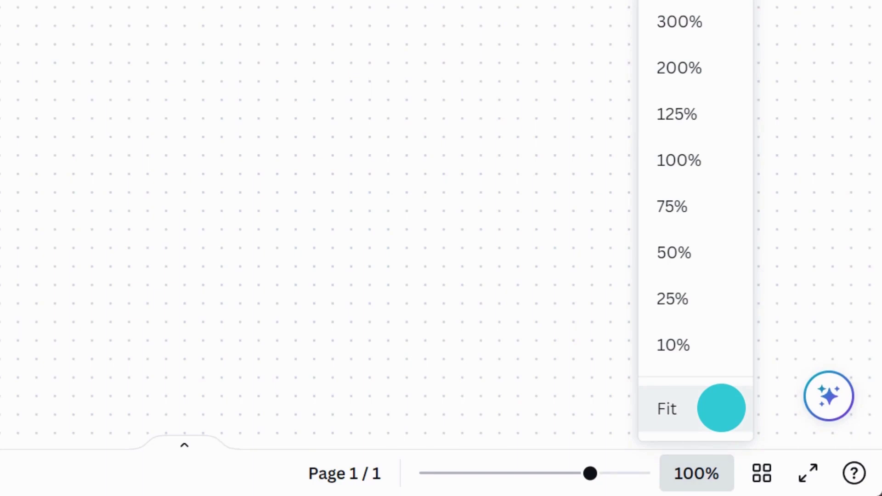
click(722, 408)
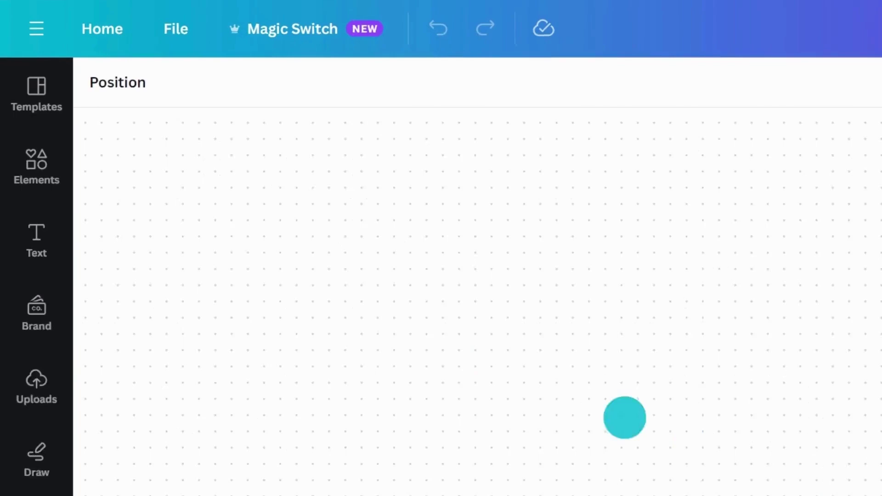
- Place a blue checkmark badge from Elements on the board, then delete it
click(59, 176)
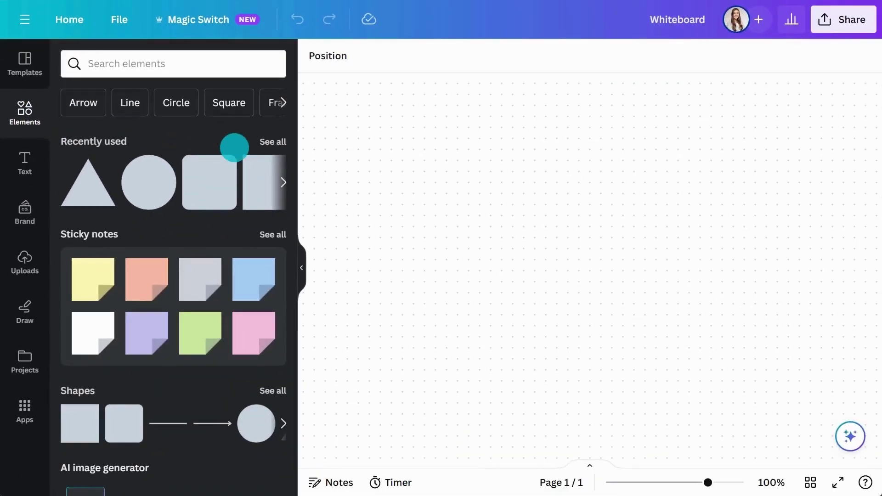
scroll(235, 148, down, 5)
scroll(235, 148, down, 3)
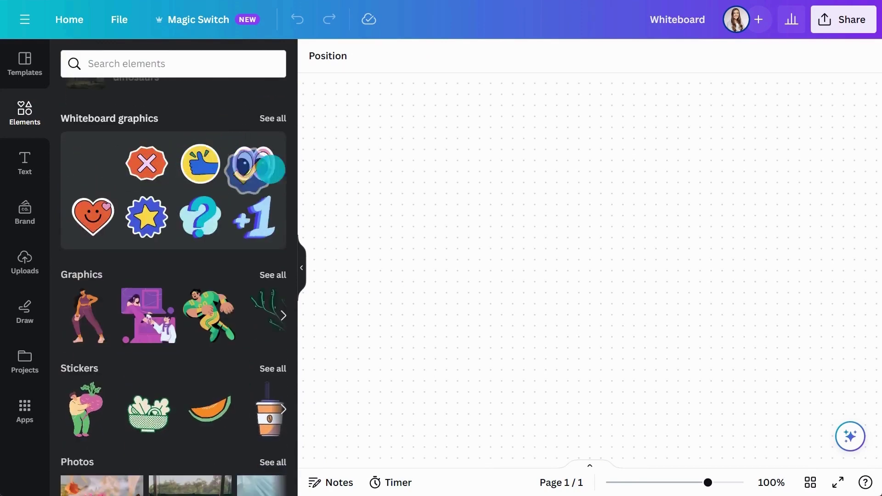
drag(92, 163, 486, 263)
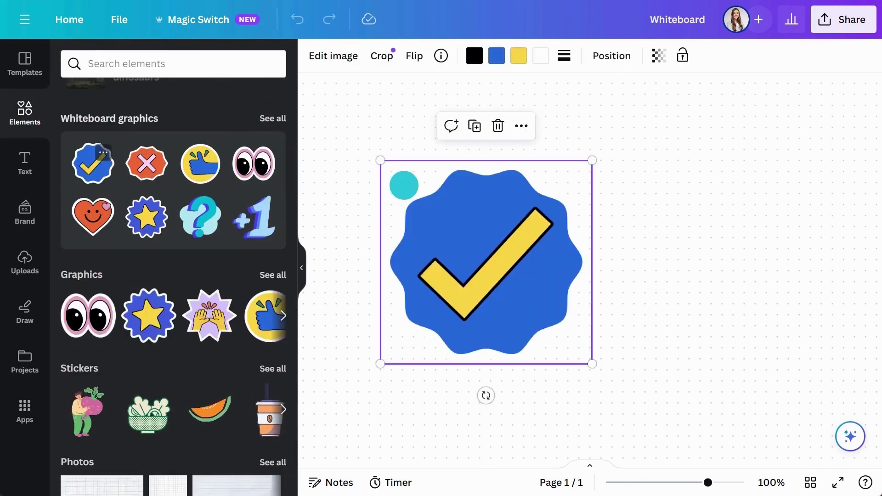
click(499, 126)
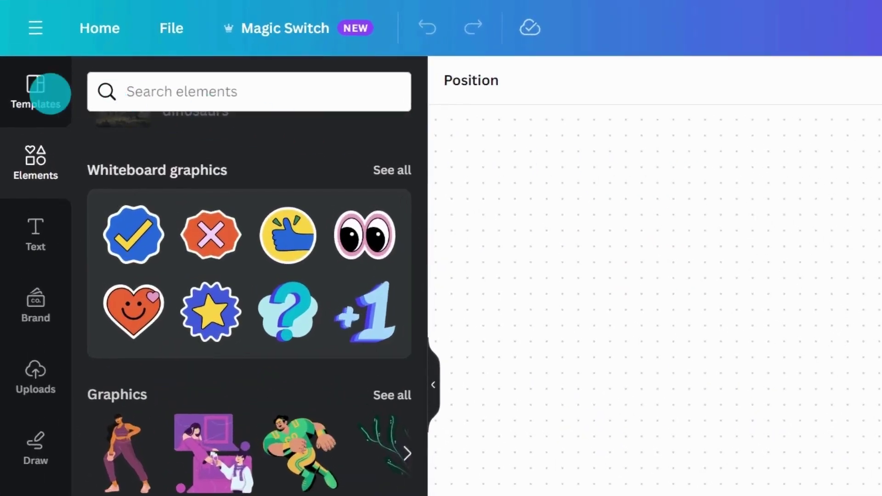
- Add the Circular Organizational Chart template to the board and zoom in on it
click(35, 92)
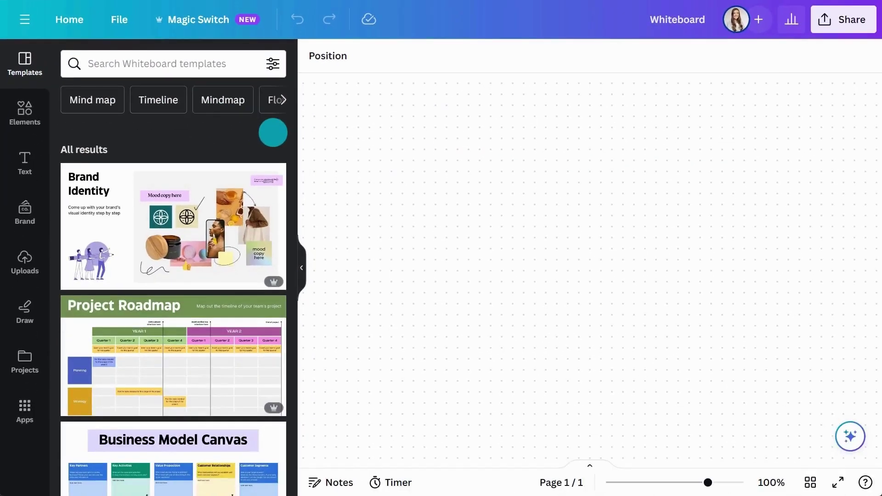
scroll(273, 132, down, 5)
scroll(255, 223, down, 6)
click(230, 301)
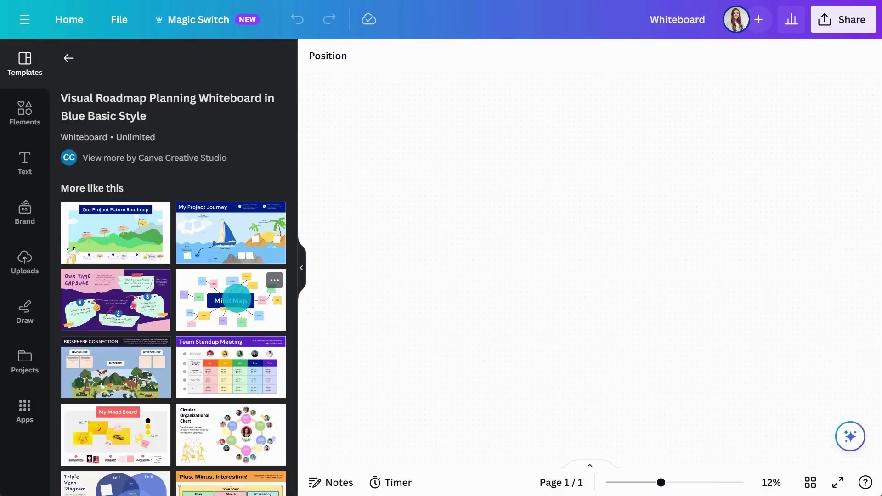
drag(231, 434, 517, 267)
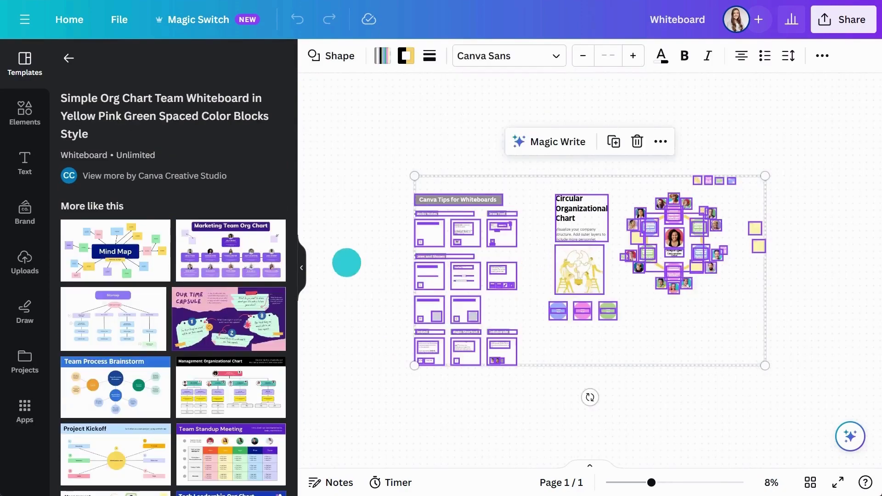
click(302, 263)
click(430, 394)
drag(651, 483, 690, 483)
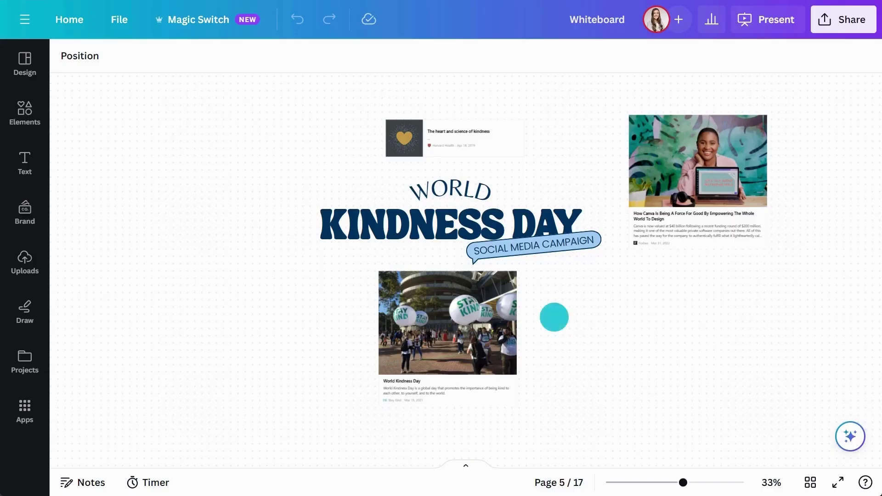
- Move the World Kindness Day card lower left and paste 'make kindness the norm' at upper left
drag(503, 292, 330, 317)
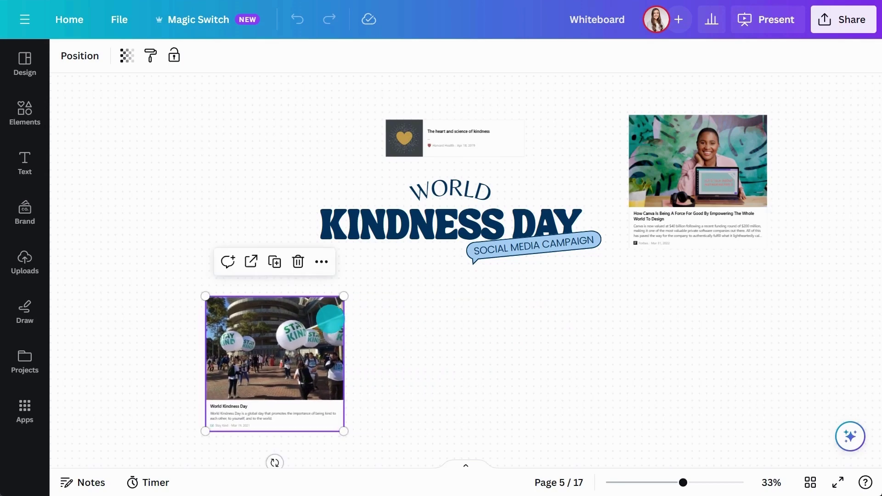
click(405, 307)
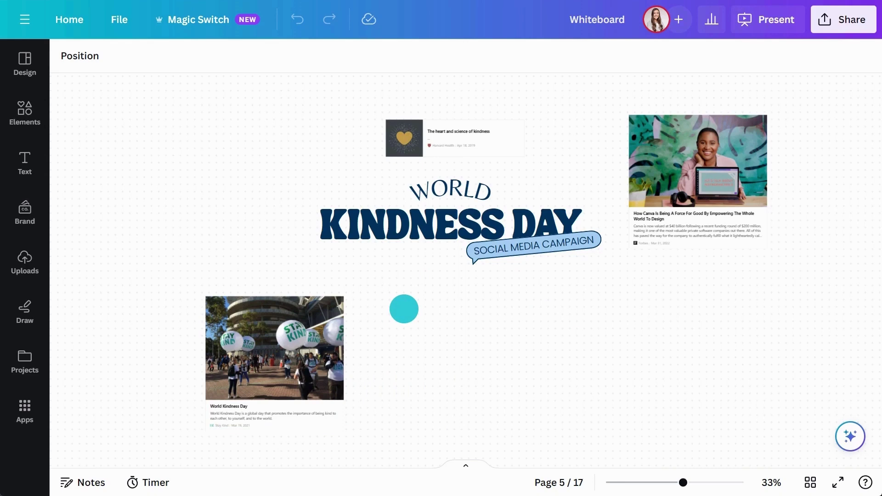
key(ctrl+v)
drag(404, 308, 291, 125)
- Move the heart card lower right, the Canva card right, and World Kindness Day below the title
click(406, 142)
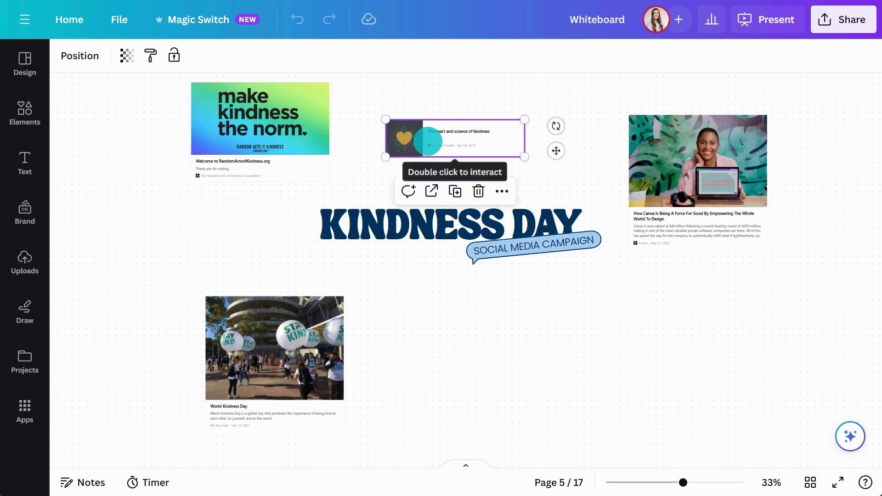
drag(427, 142, 614, 307)
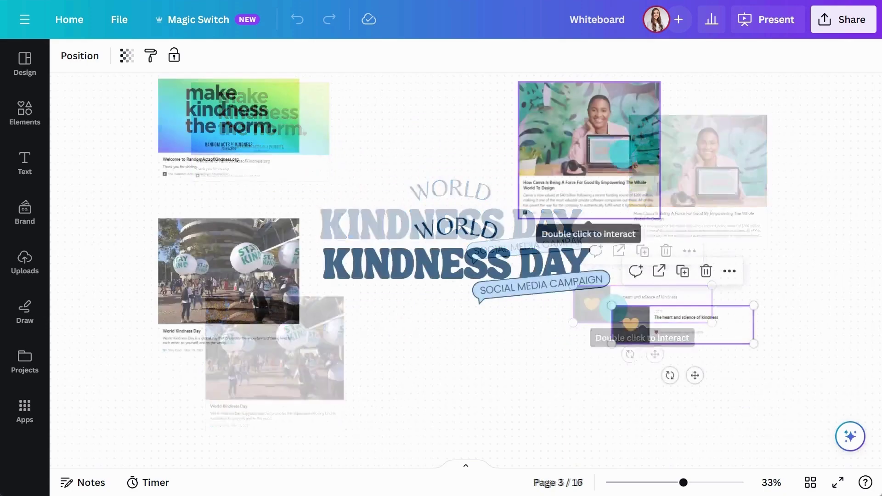
mouse_move(590, 150)
mouse_down()
mouse_move(722, 168)
mouse_move(747, 147)
mouse_up()
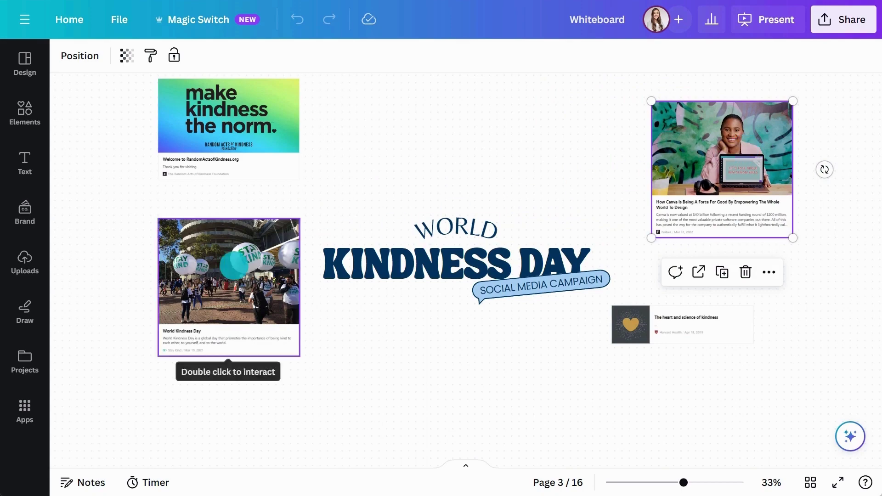
drag(236, 262, 336, 356)
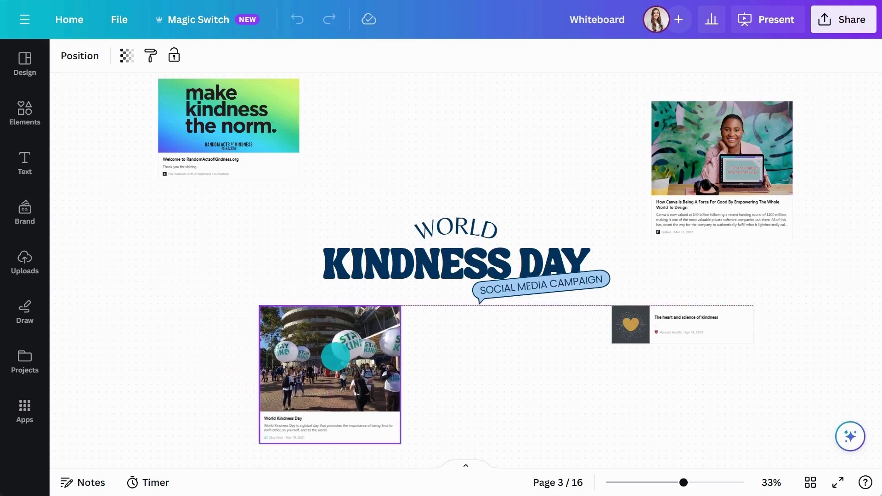
- Add a pink sticky note from Elements and zoom out to see the whole board
click(27, 113)
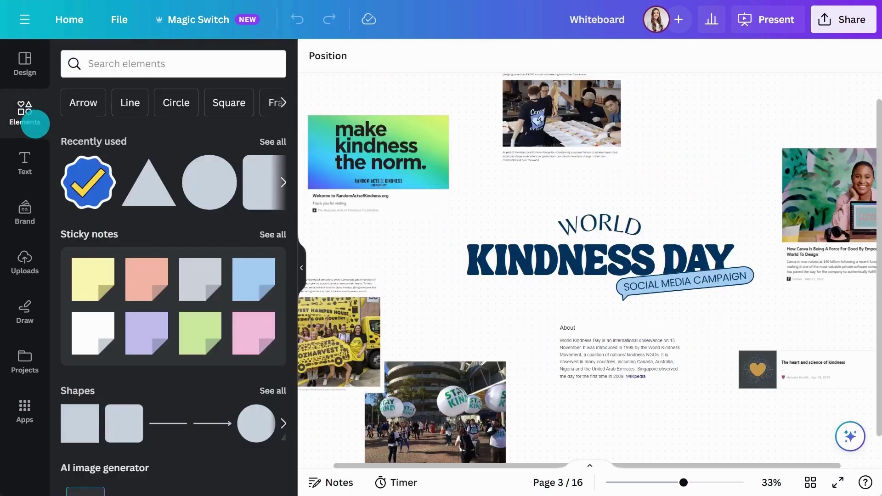
drag(135, 284, 365, 243)
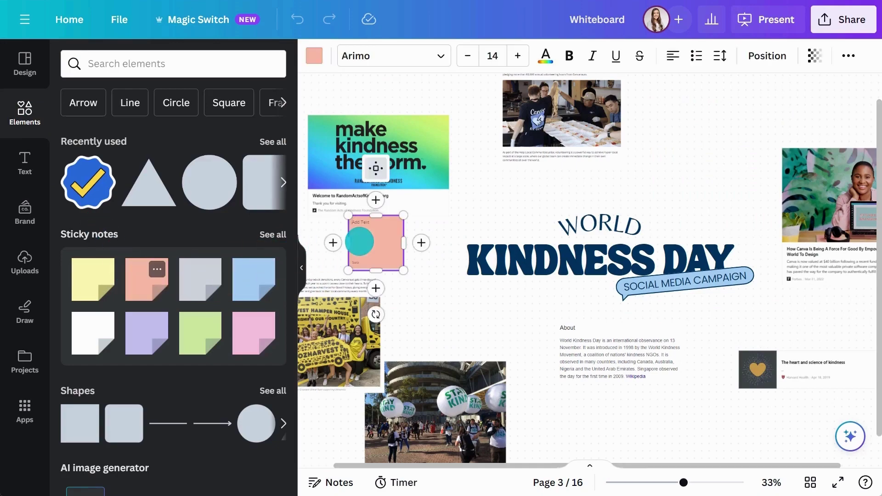
text(Random)
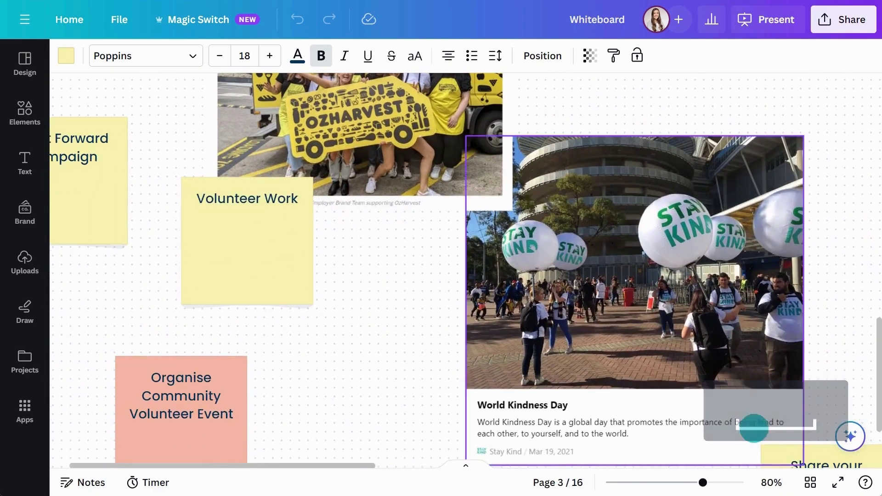
drag(704, 483, 682, 482)
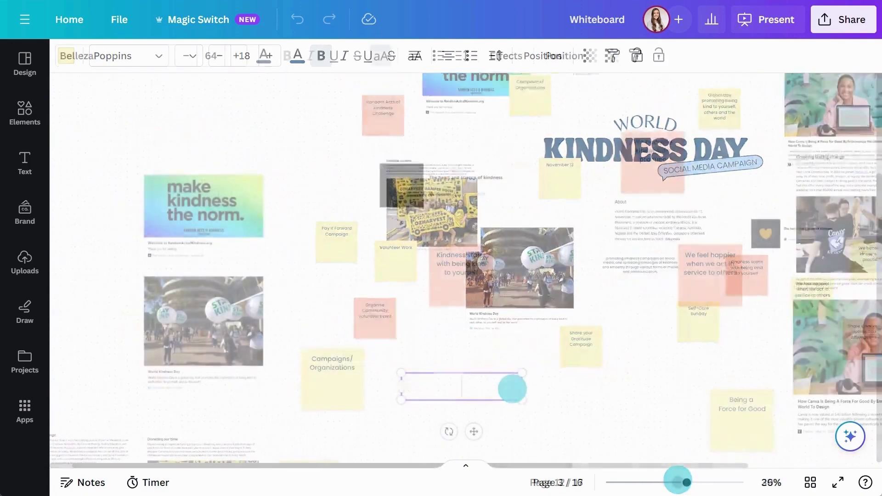
text(RES)
text(EARCH)
- Line up Kindness starts, We become kinder and We feel happier in a row; raise two notes
drag(465, 295, 386, 132)
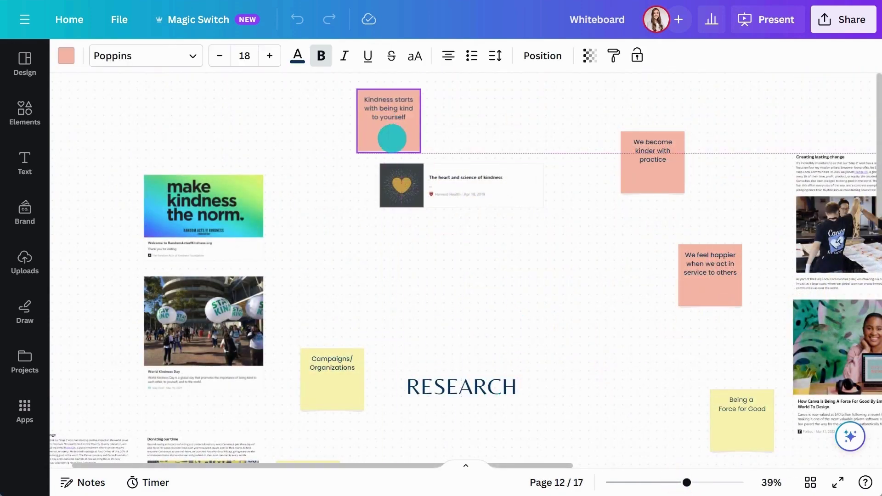
drag(642, 182, 448, 132)
mouse_move(690, 262)
mouse_down()
mouse_move(552, 146)
mouse_move(528, 110)
mouse_up()
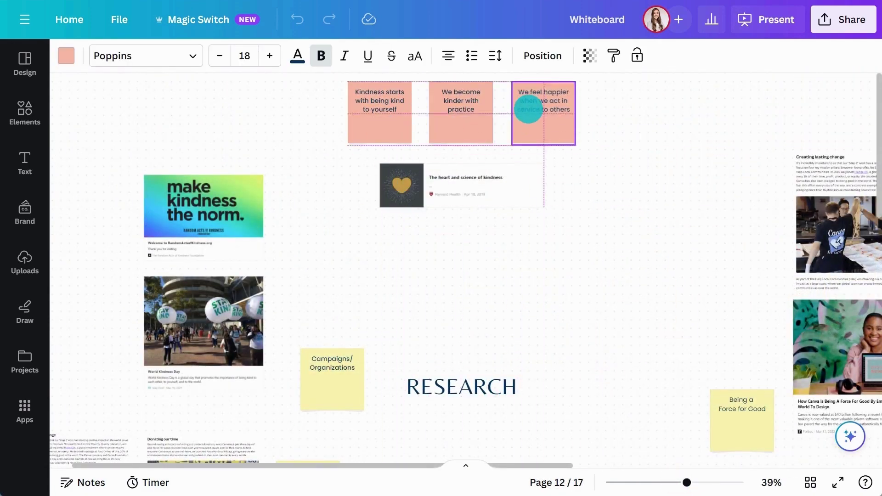
drag(338, 375, 338, 270)
drag(748, 424, 725, 225)
click(618, 268)
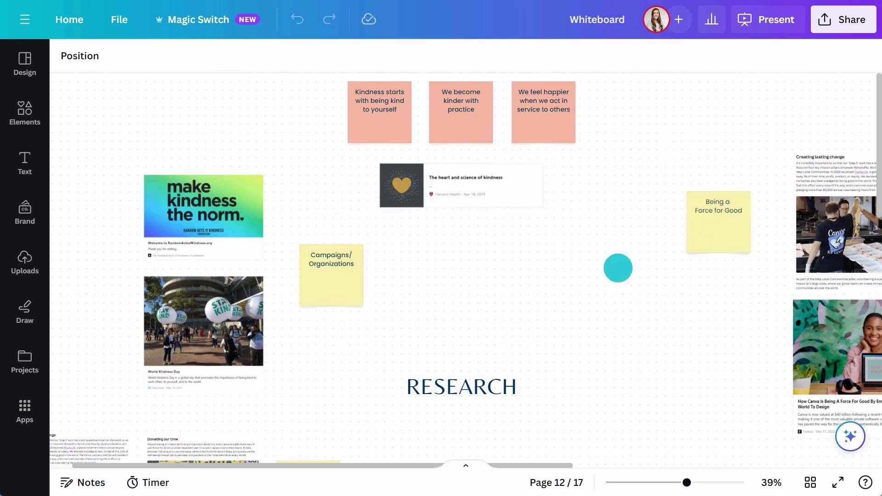
- Draw a connector line from the Campaigns/Organizations note to RESEARCH
key(l)
drag(516, 268, 401, 387)
drag(414, 268, 332, 308)
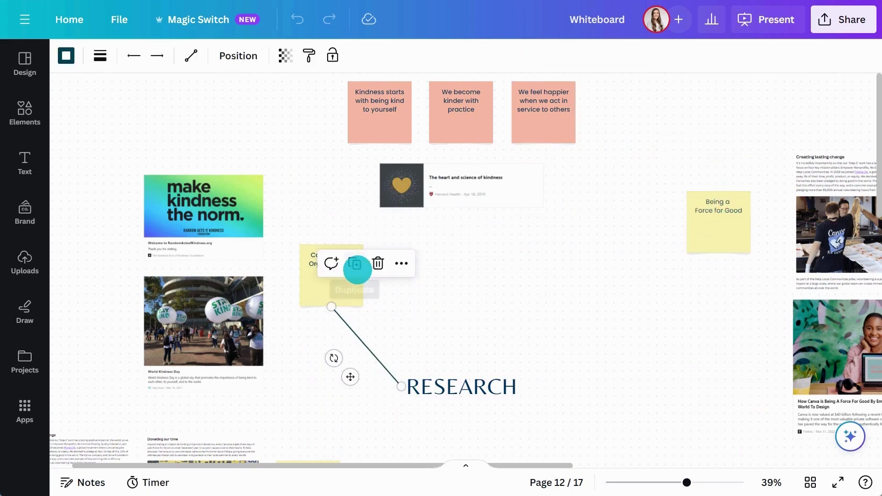
- Duplicate the connector and reattach it from Being a Force for Good to RESEARCH
click(357, 269)
drag(442, 311, 672, 217)
drag(516, 287, 476, 356)
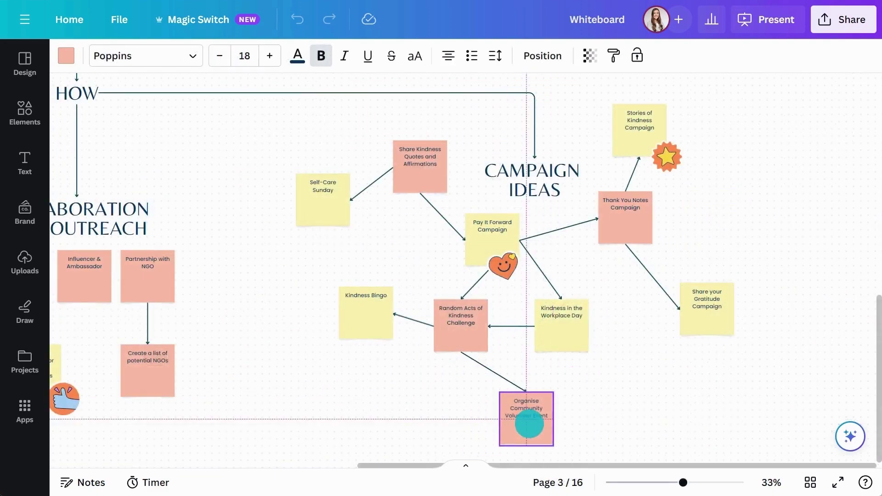
- Add two yellow headline sticky notes under Headline Brainstorm
click(529, 426)
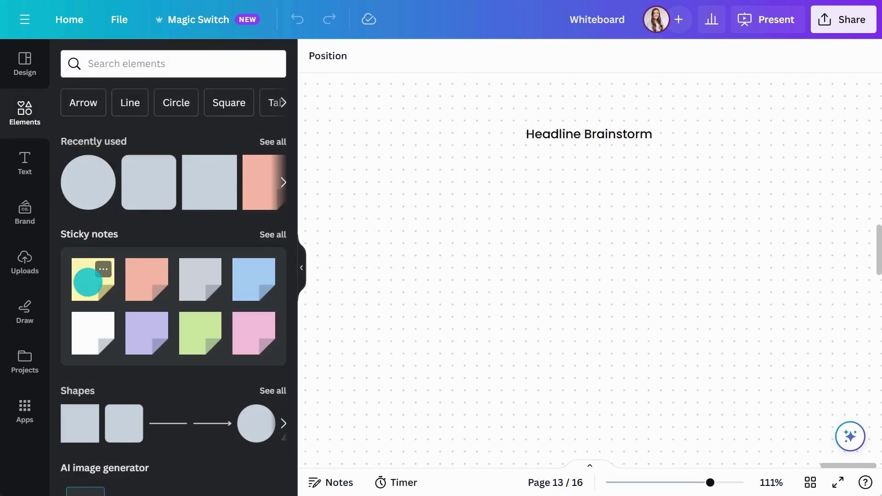
drag(91, 276, 394, 202)
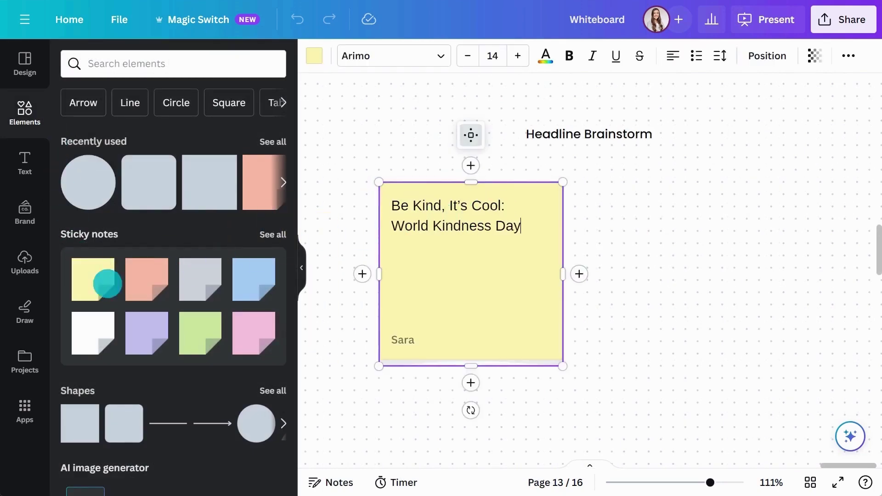
drag(101, 287, 603, 211)
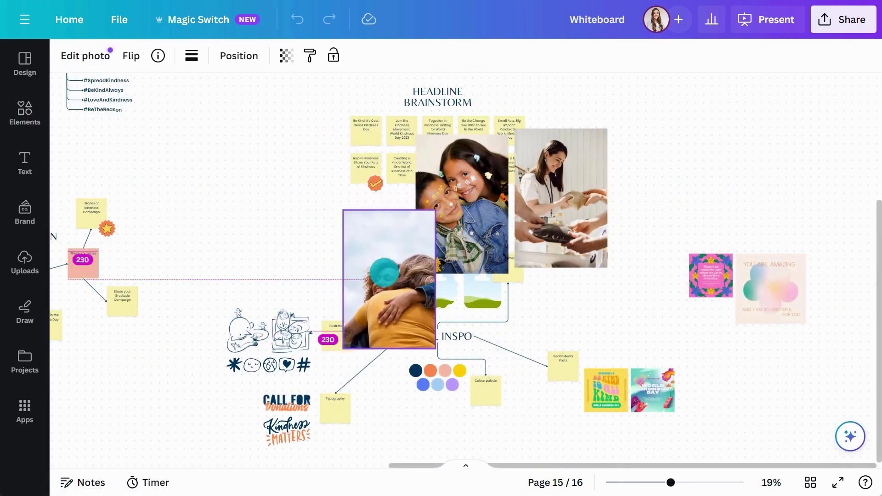
- Place the hugging, children and woman photos into the left, middle and right frames
drag(277, 189, 388, 283)
drag(462, 200, 439, 288)
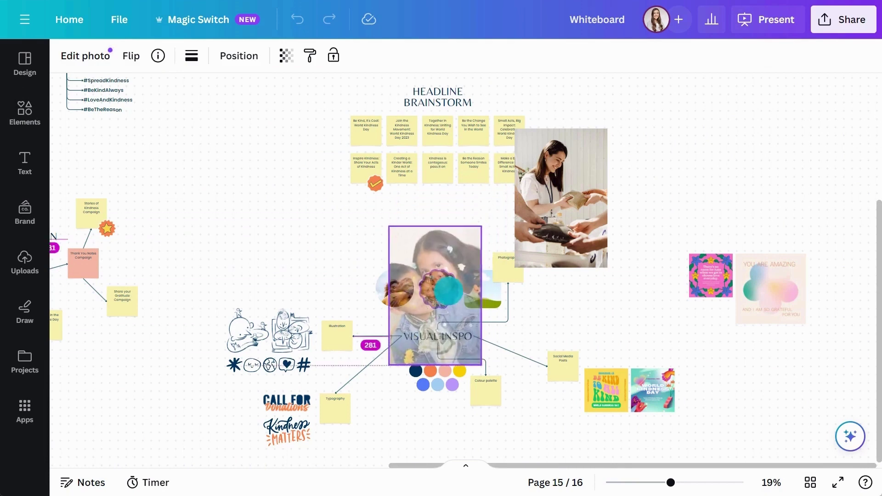
drag(516, 238, 485, 290)
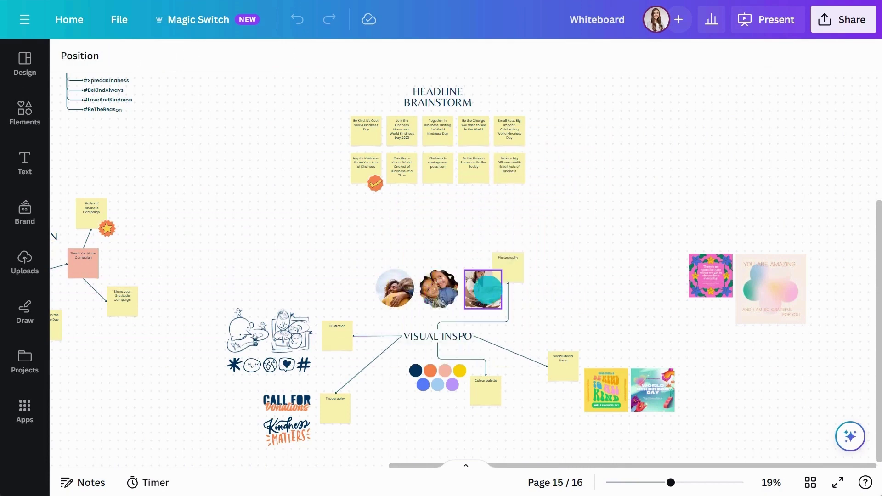
- Move the pink flower and You Are Amazing images beside the posters, shrinking You Are Amazing
drag(711, 276, 607, 337)
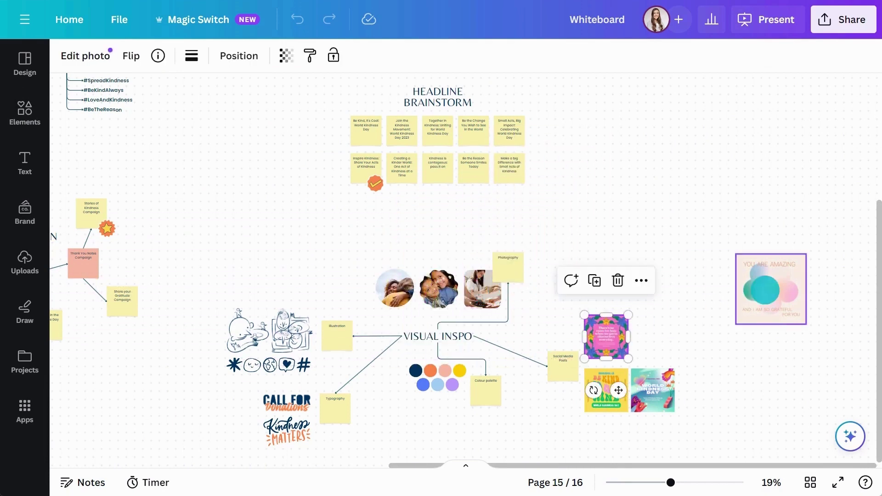
drag(770, 288, 669, 318)
drag(703, 284, 677, 318)
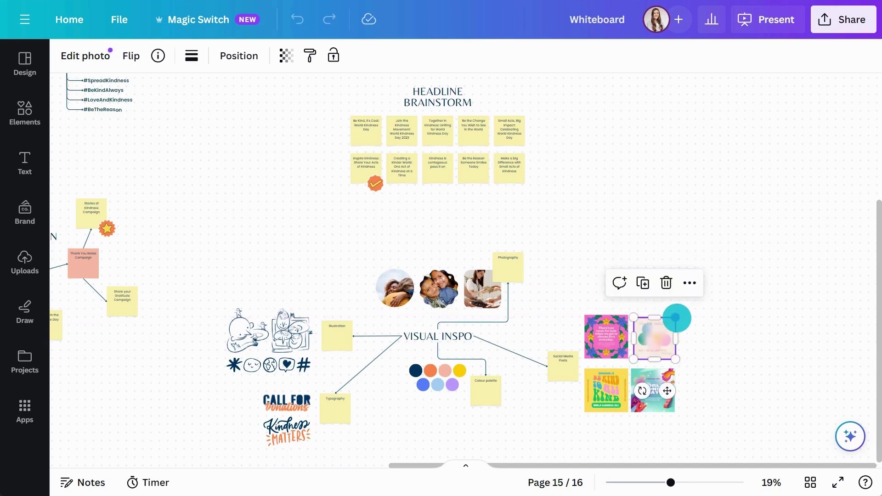